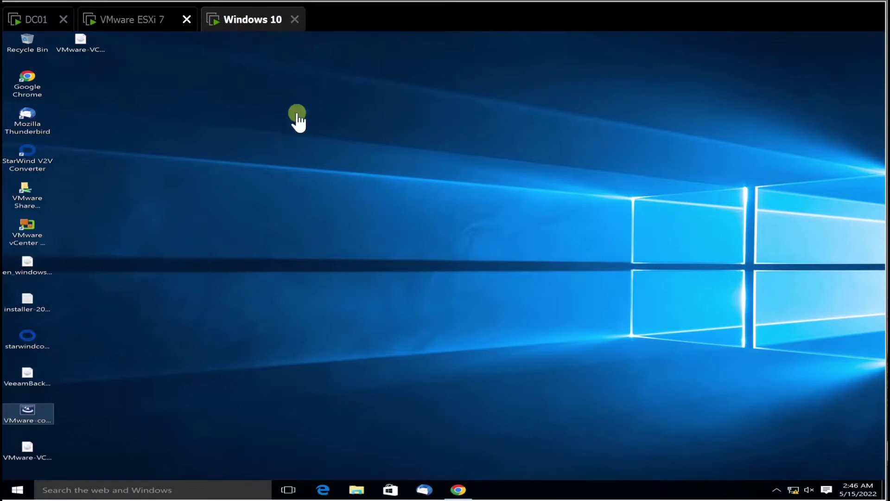
Step: Launch vCenter Converter Standalone from its shortcut on the Windows 10 desktop
{"action": "left_click", "coordinate": [155, 22]}
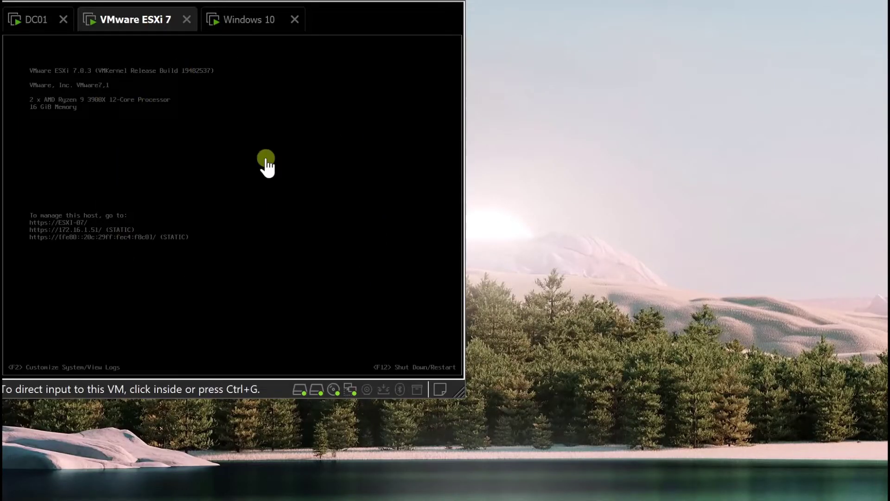
{"action": "left_click", "coordinate": [246, 21]}
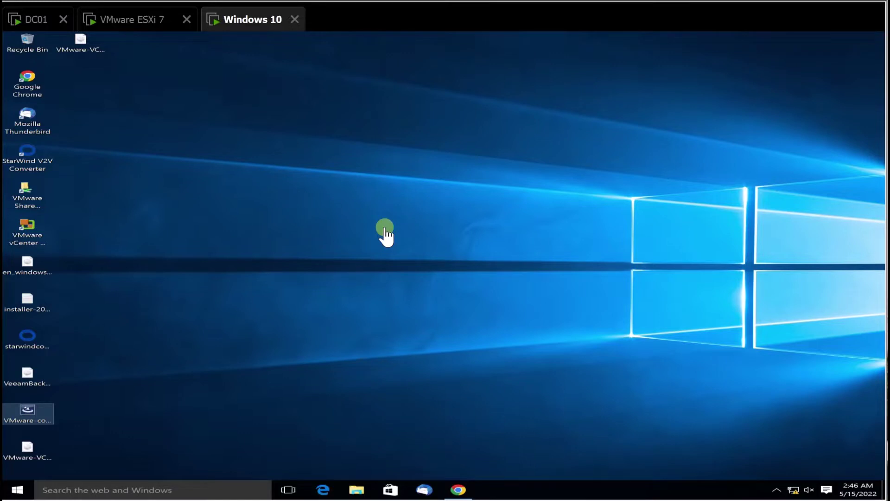
{"action": "left_click", "coordinate": [122, 19]}
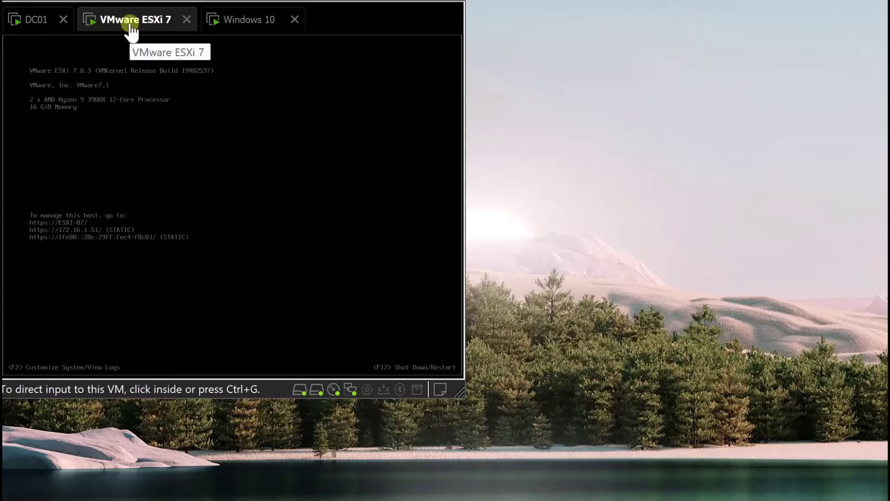
{"action": "left_click", "coordinate": [242, 21]}
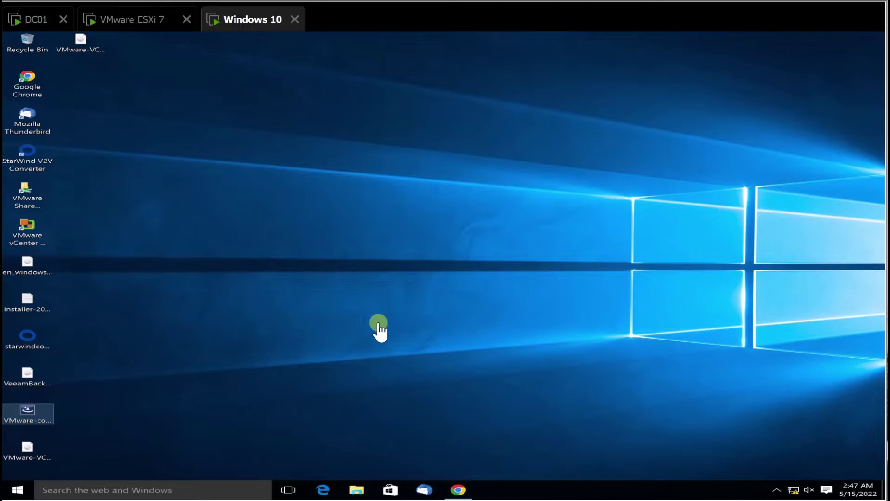
{"action": "left_click", "coordinate": [28, 232]}
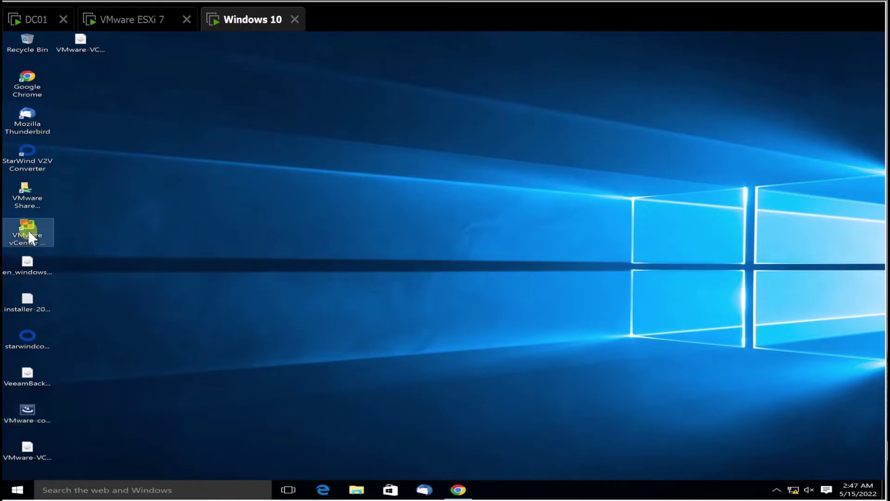
{"action": "double_click", "coordinate": [28, 230]}
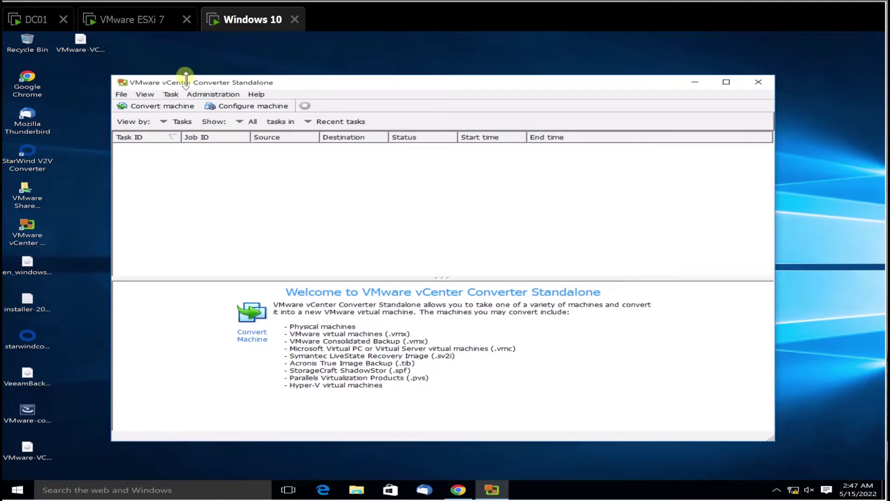
Step: Cancel the accidentally opened StarWind V2V wizard and minimize Chrome to reveal the converter
{"action": "left_click_drag", "start_coordinate": [222, 83], "coordinate": [278, 84]}
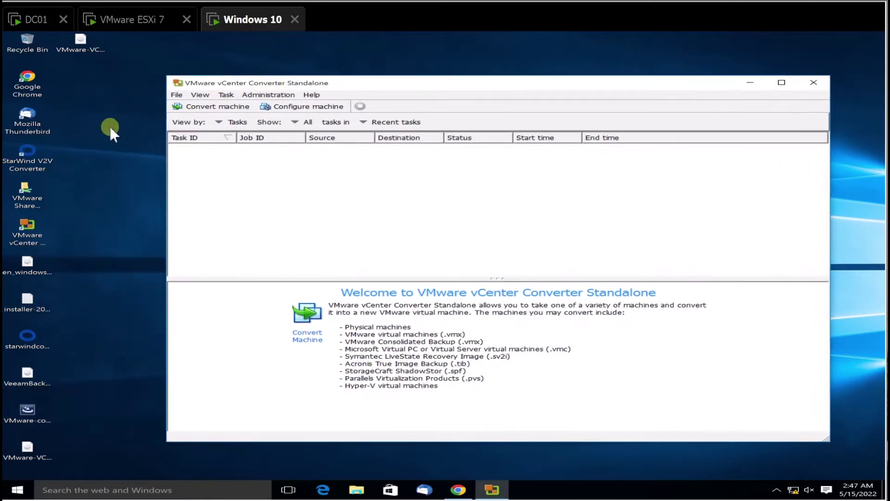
{"action": "double_click", "coordinate": [29, 155]}
{"action": "double_click", "coordinate": [28, 157]}
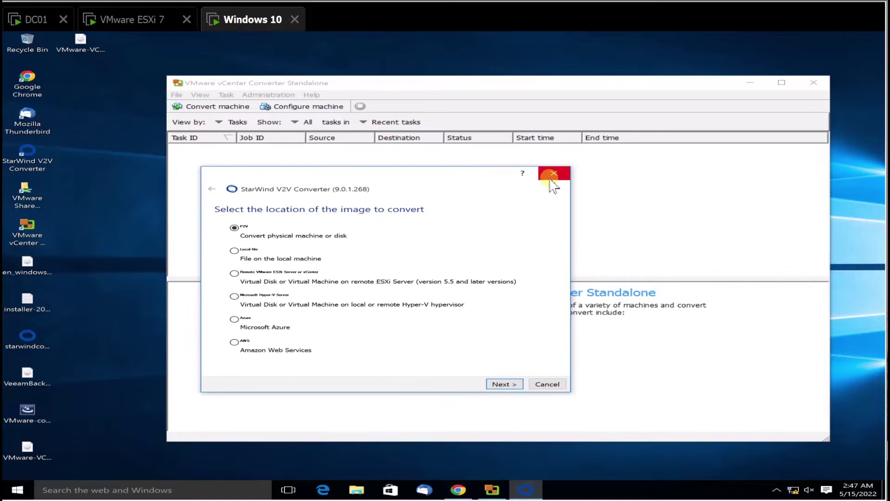
{"action": "left_click", "coordinate": [552, 174]}
{"action": "left_click", "coordinate": [387, 306]}
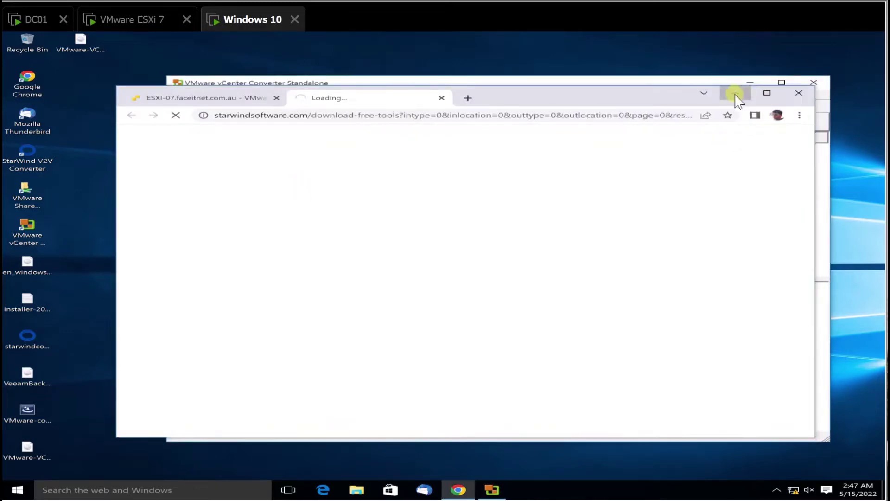
{"action": "left_click", "coordinate": [735, 93]}
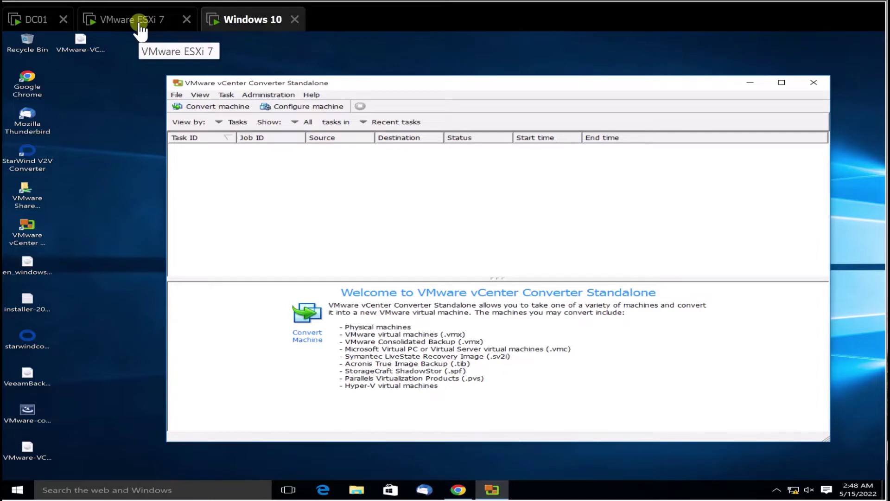
Step: Start Convert machine with source 'VMware Workstation or other VMware virtual machine' and browse for its file
{"action": "left_click", "coordinate": [206, 111]}
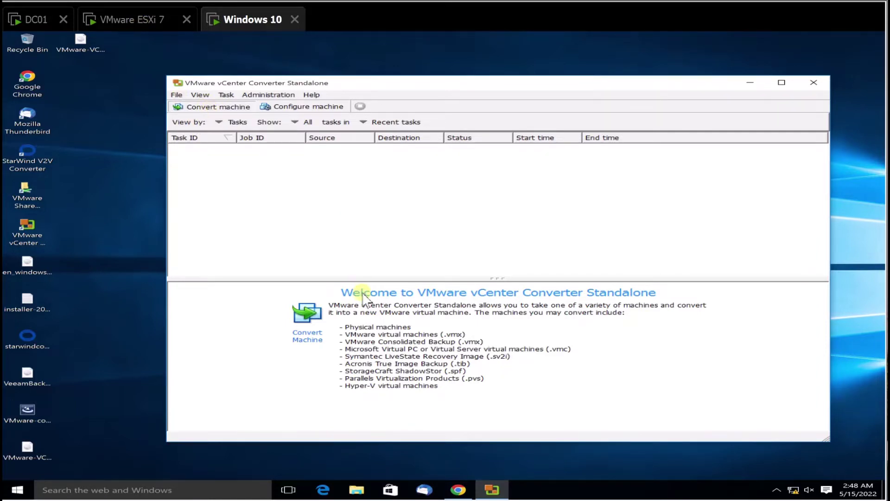
{"action": "left_click_drag", "start_coordinate": [445, 172], "coordinate": [335, 123]}
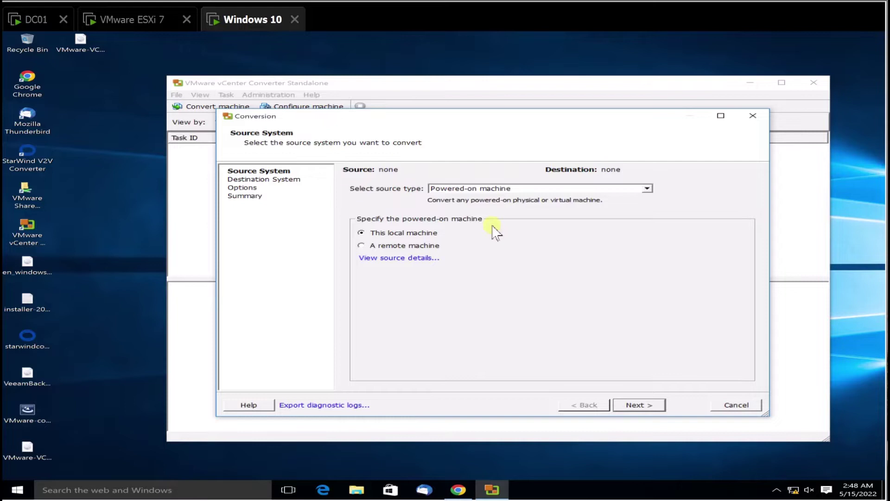
{"action": "left_click", "coordinate": [486, 189]}
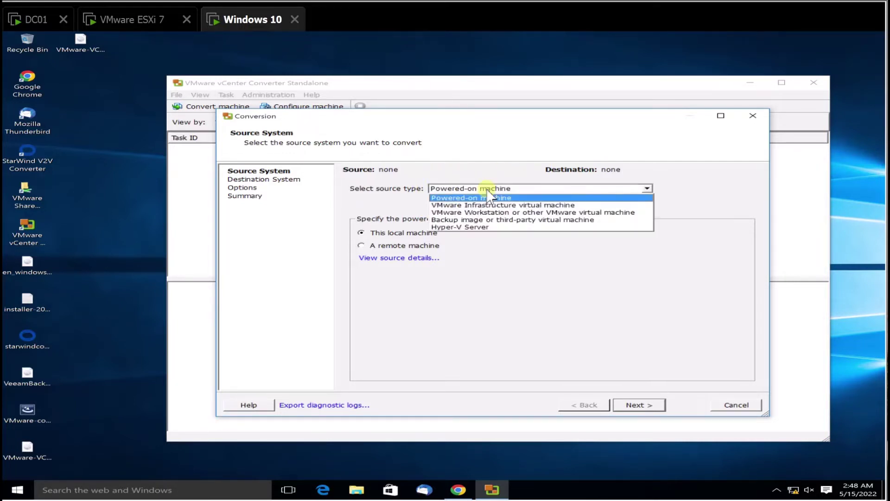
{"action": "left_click", "coordinate": [573, 213]}
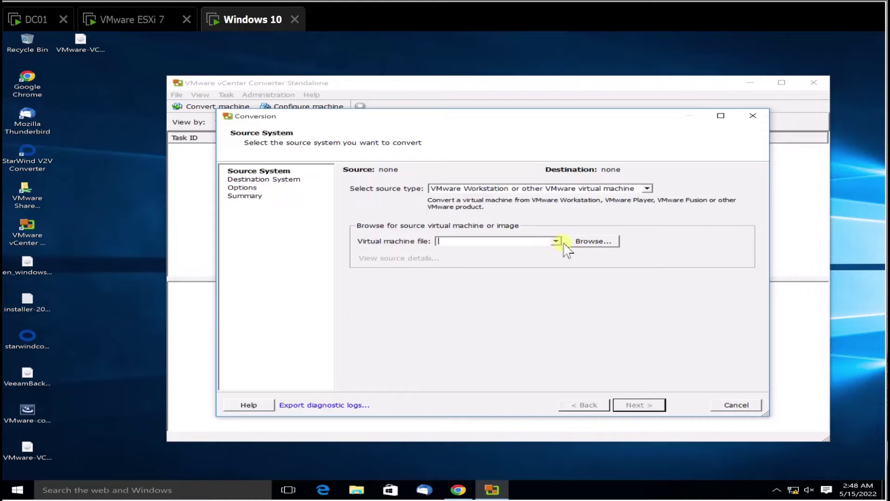
{"action": "left_click", "coordinate": [583, 241]}
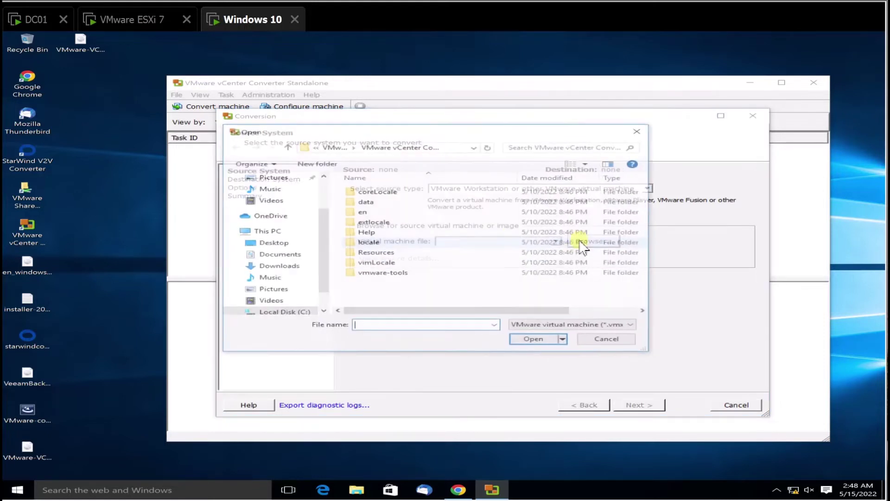
{"action": "right_click", "coordinate": [249, 21]}
{"action": "key", "text": "Escape"}
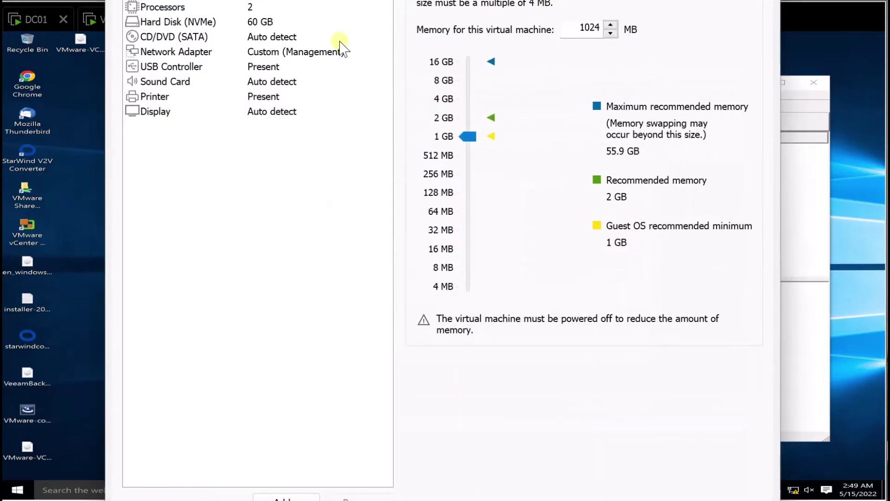
{"action": "left_click", "coordinate": [203, 19]}
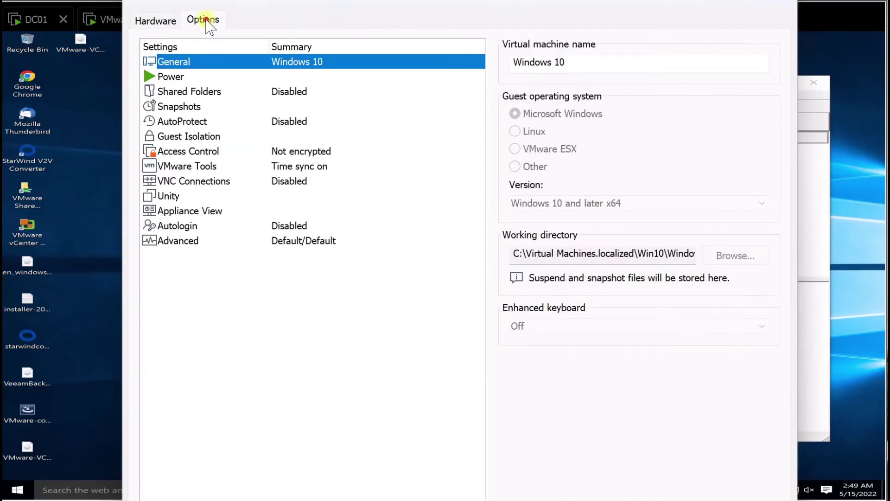
{"action": "left_click_drag", "start_coordinate": [524, 253], "coordinate": [701, 254]}
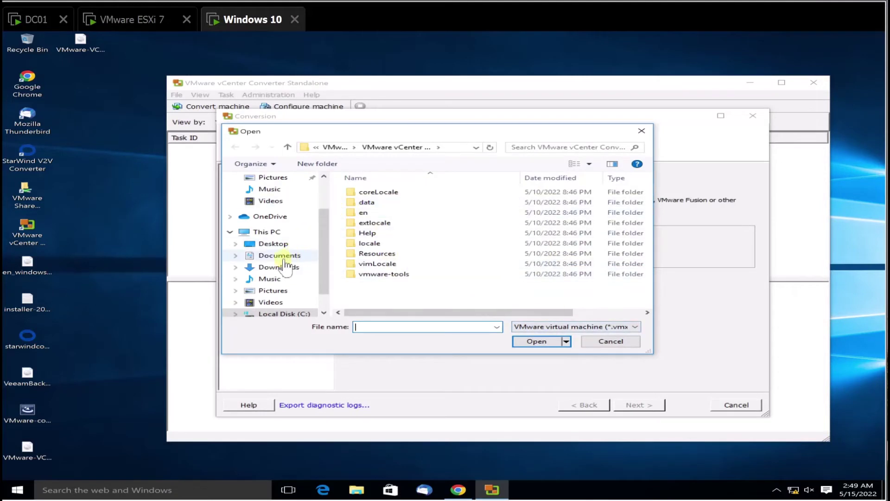
Step: Look through Local Disk (C:), Program Files (x86) and Documents, then cancel the file picker
{"action": "left_click", "coordinate": [283, 314]}
{"action": "double_click", "coordinate": [369, 222]}
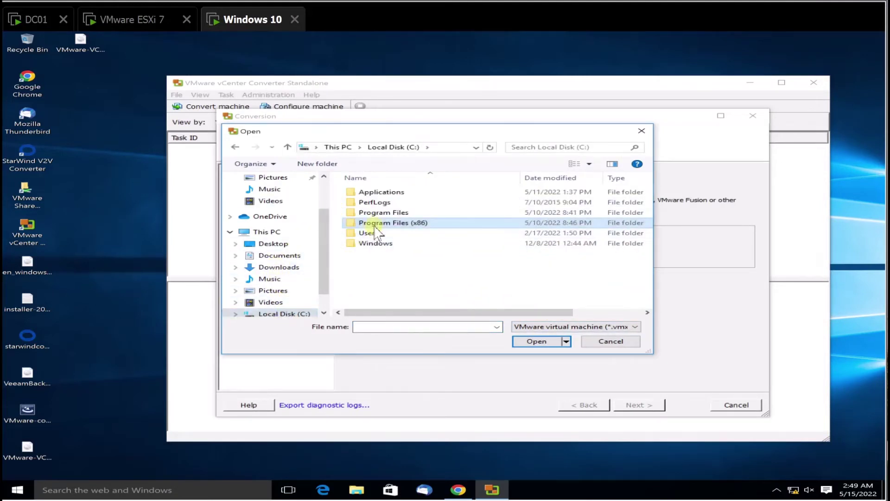
{"action": "left_click", "coordinate": [281, 256]}
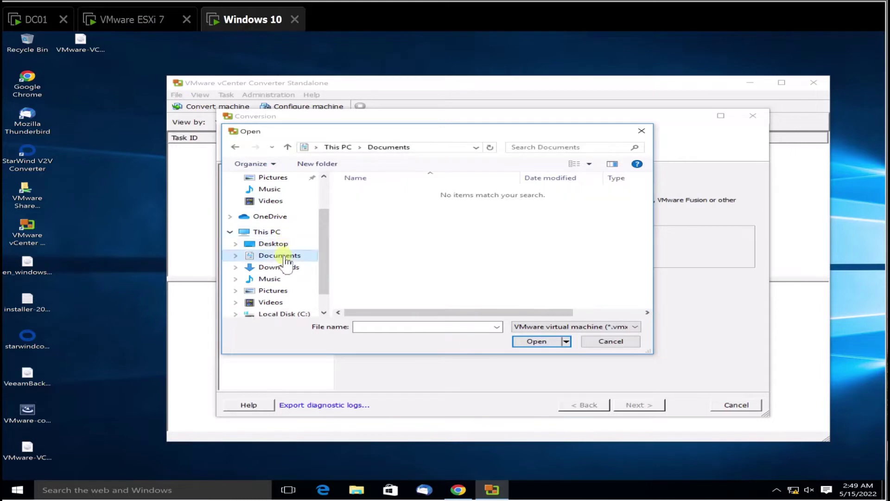
{"action": "left_click", "coordinate": [595, 343]}
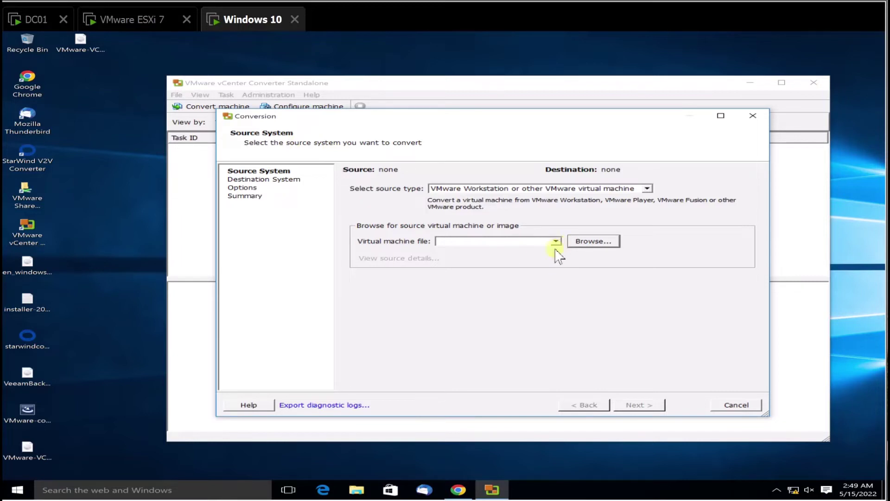
Step: Browse again through Local Disk (C:) and Documents, then close the picker without a .vmx file
{"action": "left_click", "coordinate": [586, 242]}
{"action": "scroll", "coordinate": [284, 274], "scroll_direction": "down", "scroll_amount": 1}
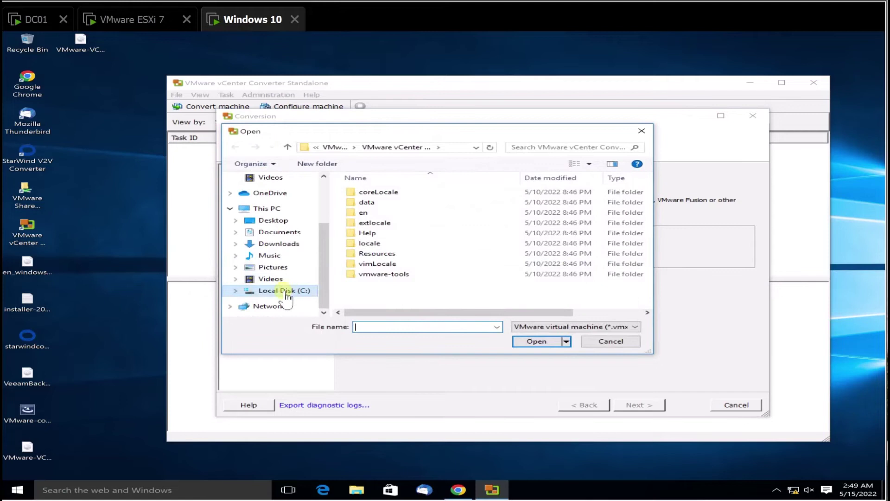
{"action": "left_click", "coordinate": [283, 291]}
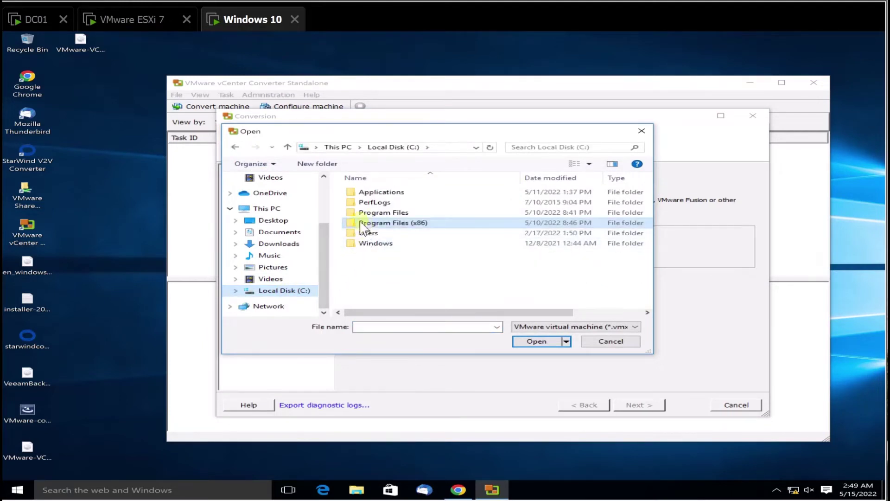
{"action": "scroll", "coordinate": [271, 211], "scroll_direction": "up", "scroll_amount": 3}
{"action": "left_click", "coordinate": [273, 178]}
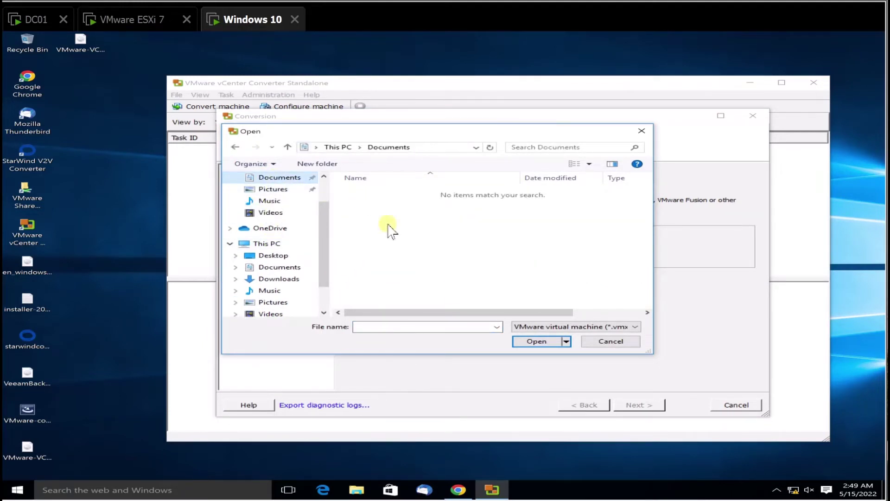
{"action": "left_click", "coordinate": [610, 342]}
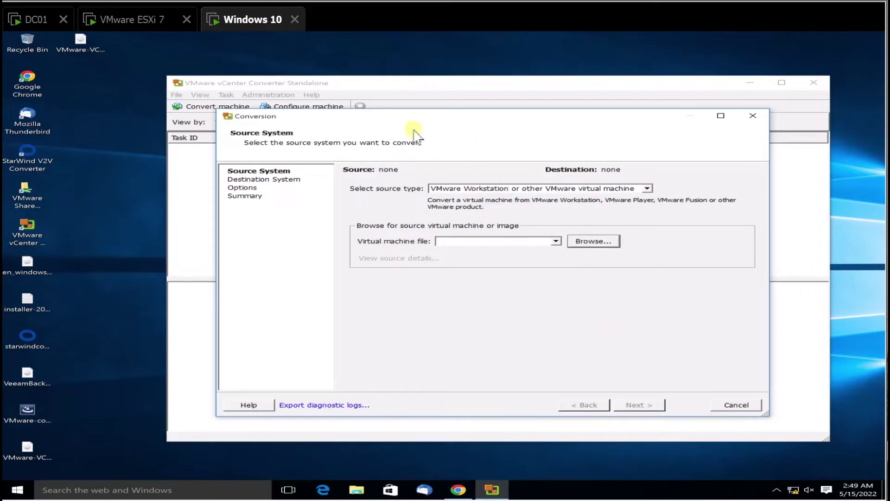
Step: Set the source to Powered-on machine (This local machine) and advance to Destination System
{"action": "left_click", "coordinate": [537, 188]}
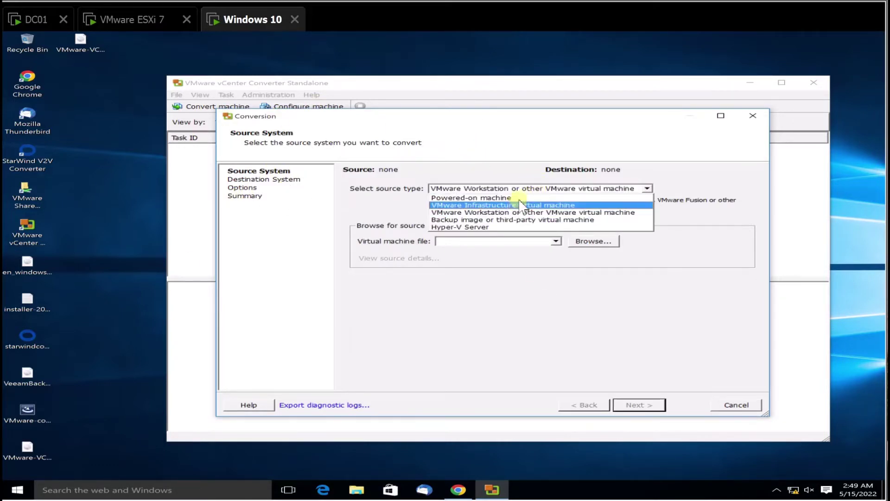
{"action": "left_click", "coordinate": [519, 198]}
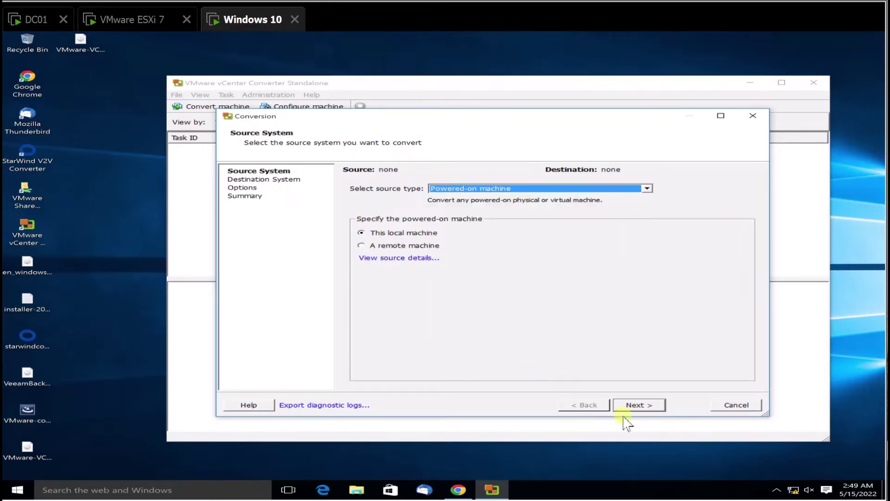
{"action": "left_click", "coordinate": [76, 90]}
{"action": "left_click", "coordinate": [647, 408]}
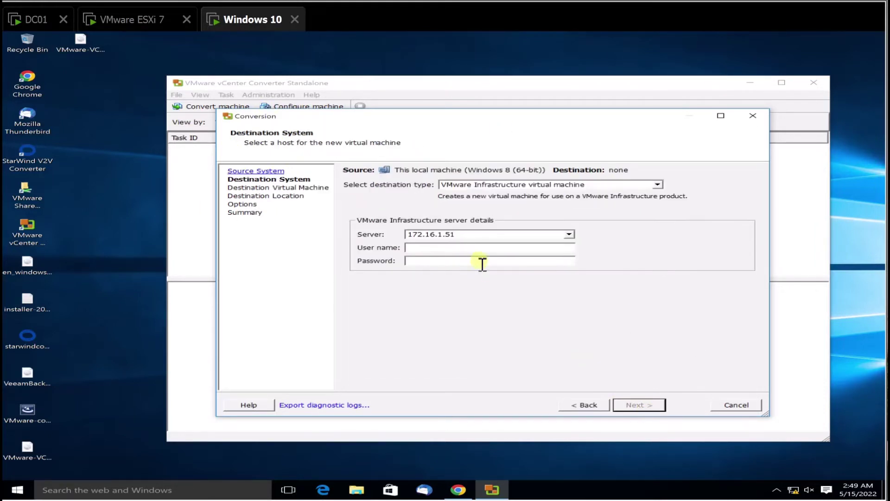
Step: Keep VMware Infrastructure virtual machine as destination for 172.16.1.51 and enter the administrator credentials
{"action": "left_click", "coordinate": [464, 235]}
{"action": "left_click", "coordinate": [512, 186]}
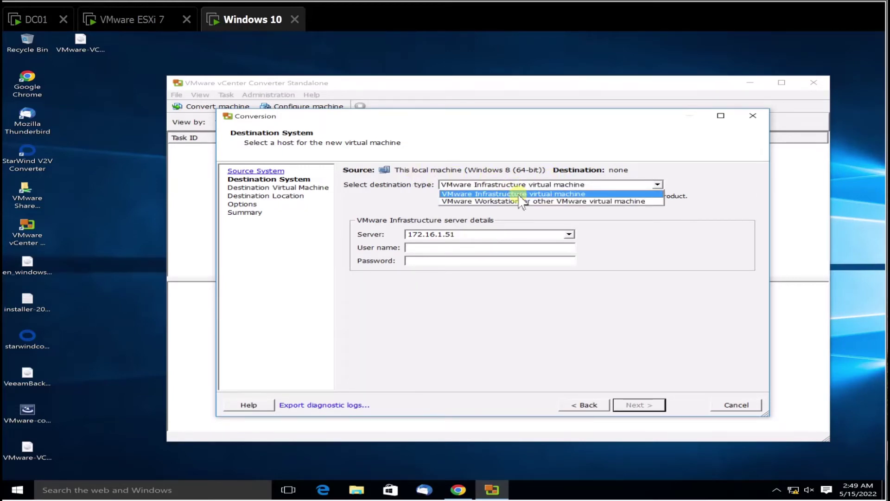
{"action": "left_click", "coordinate": [518, 194]}
{"action": "left_click", "coordinate": [432, 249]}
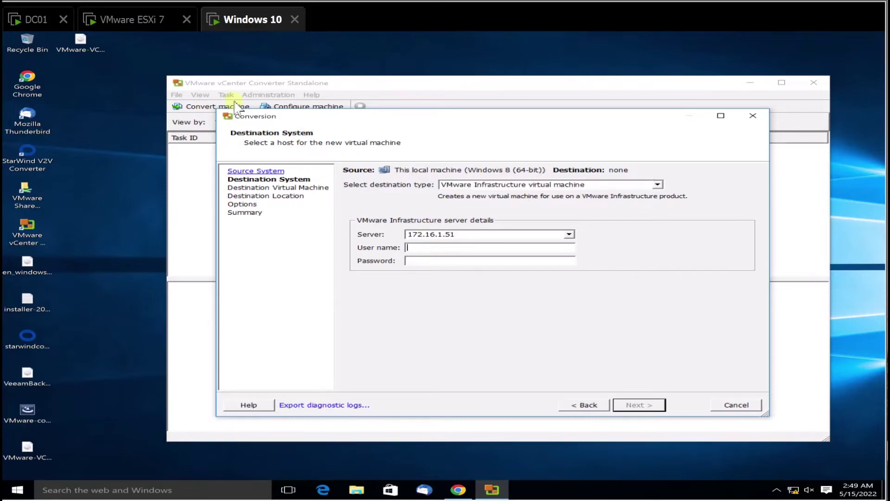
{"action": "left_click", "coordinate": [149, 31]}
{"action": "left_click", "coordinate": [224, 22]}
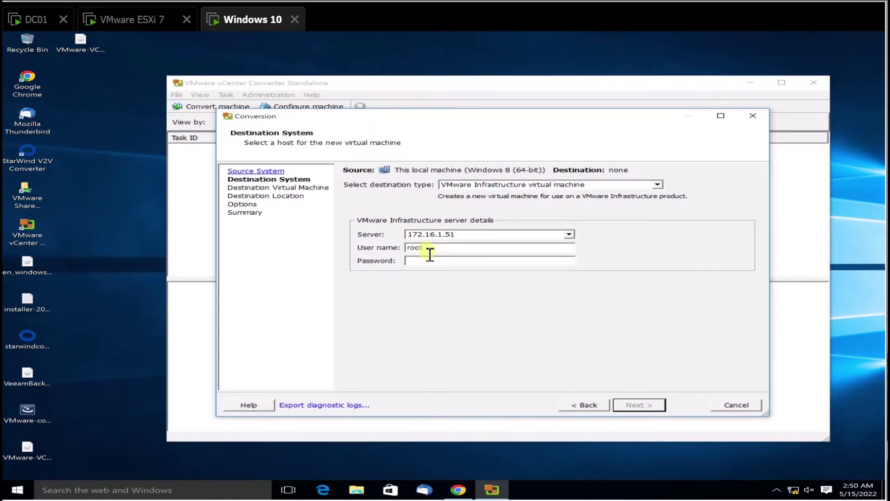
{"action": "type", "text": "***"}
Step: Submit the host connection and ignore the certificate security warning
{"action": "left_click", "coordinate": [649, 407]}
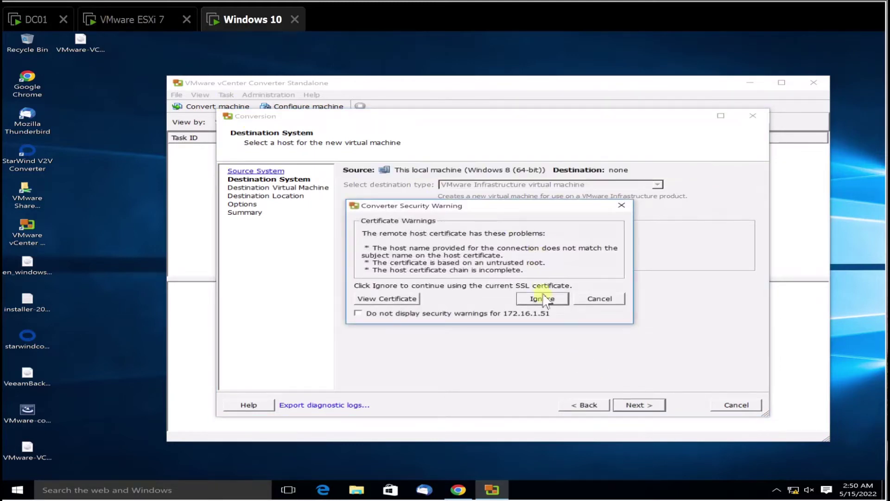
{"action": "left_click", "coordinate": [543, 298]}
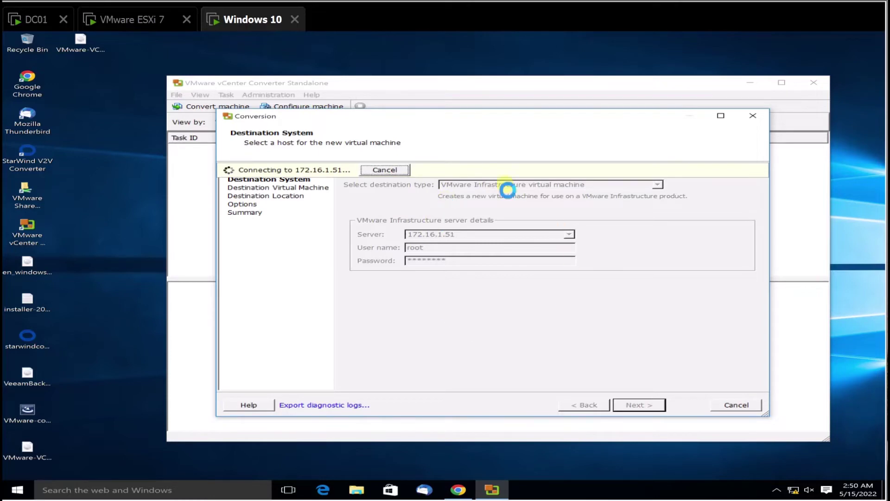
{"action": "left_click", "coordinate": [139, 26]}
{"action": "left_click", "coordinate": [230, 22]}
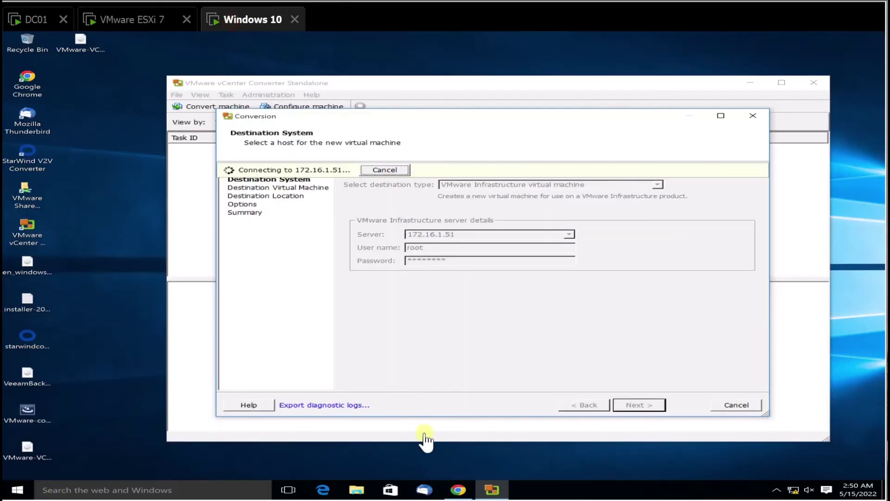
Step: Check the ESXi host's Virtual Machines page in Chrome while the converter connects
{"action": "mouse_move", "coordinate": [457, 489]}
{"action": "left_click", "coordinate": [429, 424]}
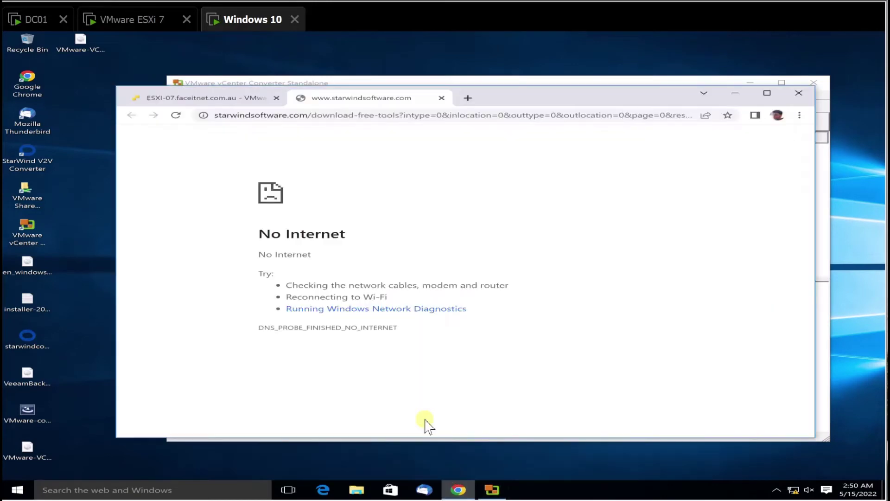
{"action": "left_click", "coordinate": [200, 97]}
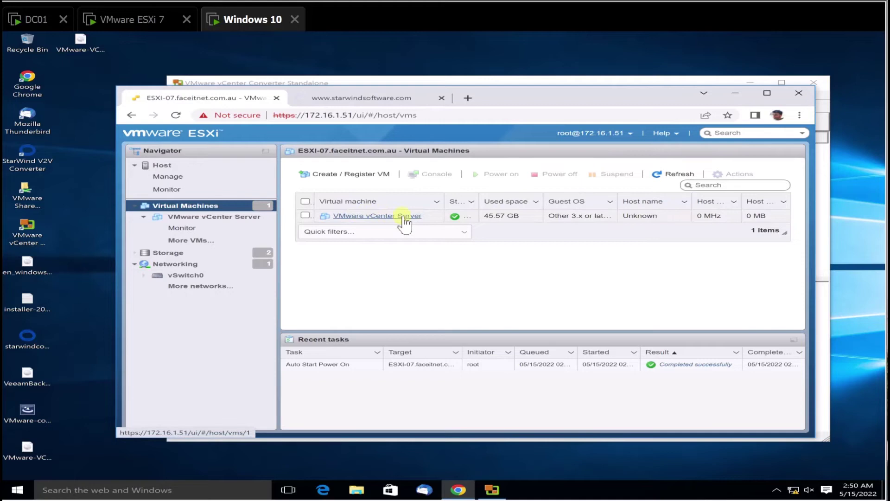
Step: Replace 'vcenter' with 'win10' so the VM name reads win10.faceitnet.com.au
{"action": "left_click", "coordinate": [735, 94]}
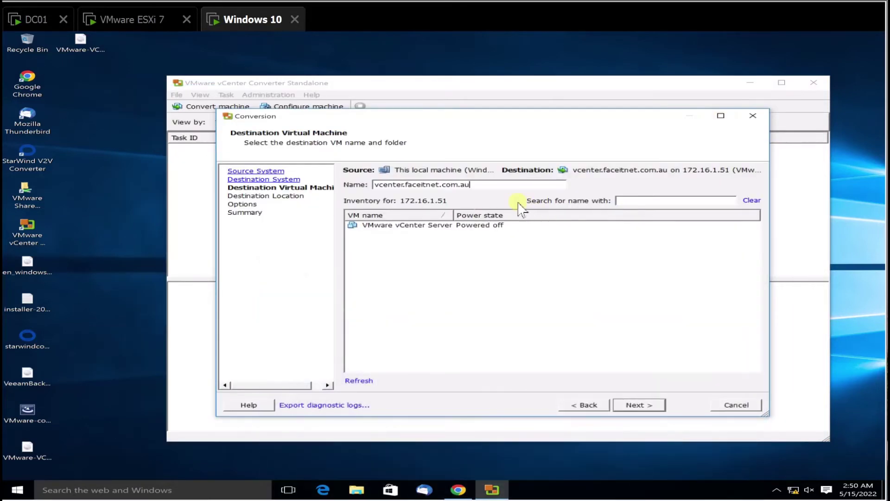
{"action": "left_click", "coordinate": [399, 226]}
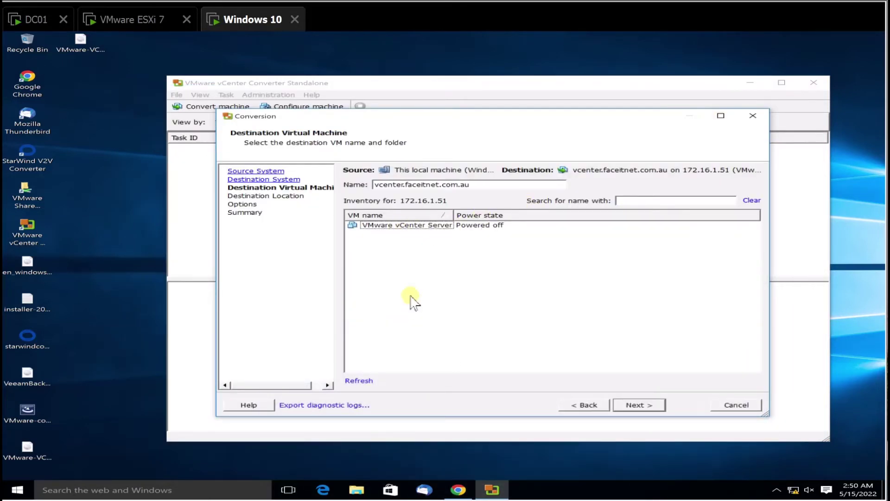
{"action": "left_click", "coordinate": [389, 185]}
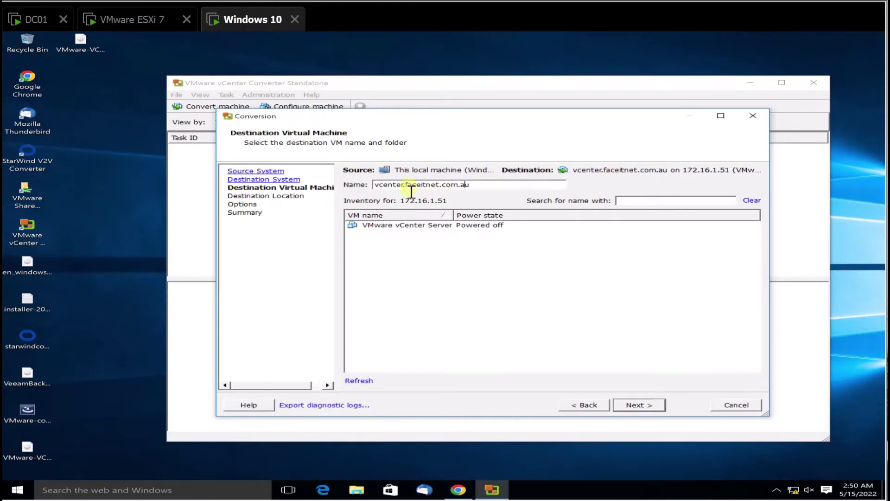
{"action": "left_click_drag", "start_coordinate": [405, 186], "coordinate": [365, 186]}
{"action": "key", "text": "BackSpace"}
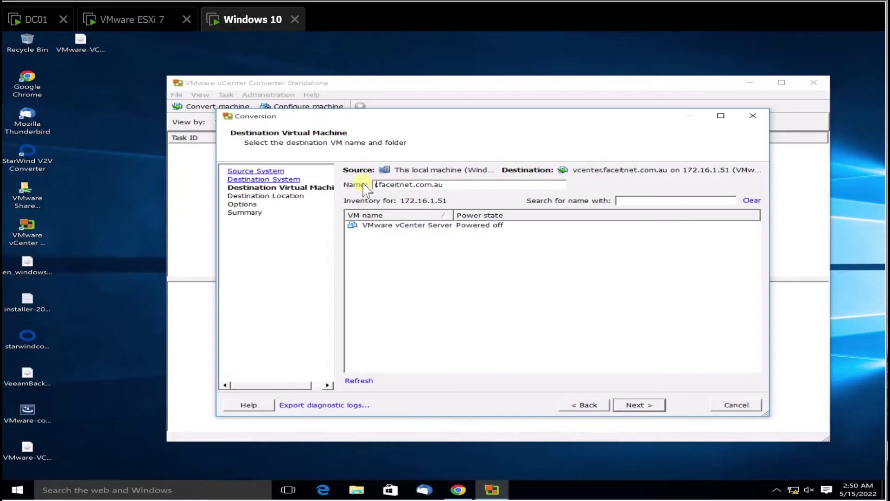
{"action": "key", "text": "Delete"}
{"action": "type", "text": "win10"}
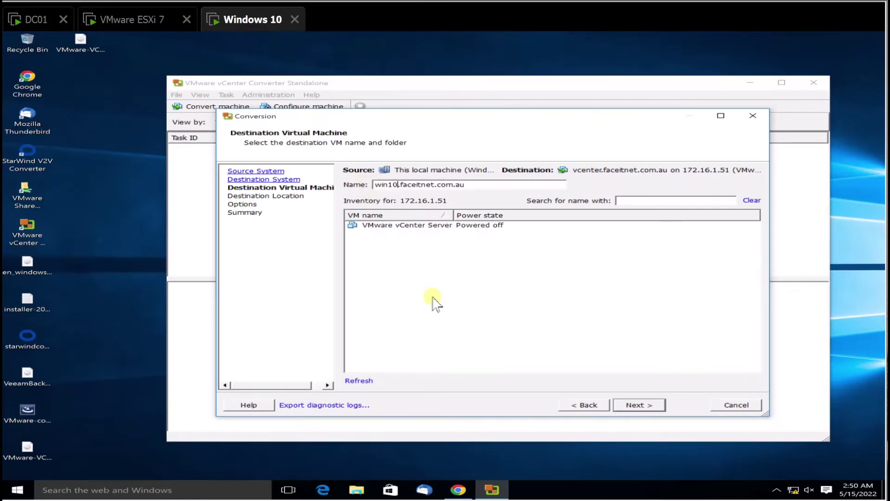
Step: Choose datastore DS2 with VM version 11 on Destination Location and continue to Options
{"action": "left_click", "coordinate": [656, 413]}
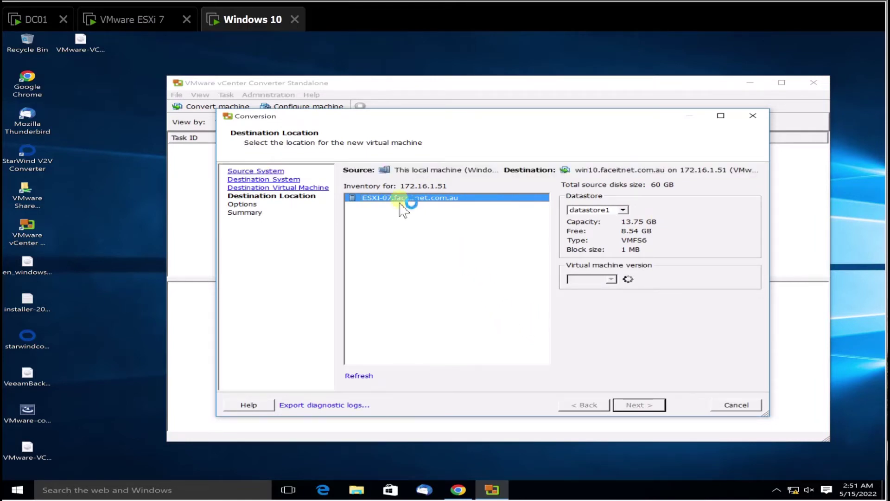
{"action": "left_click", "coordinate": [617, 209]}
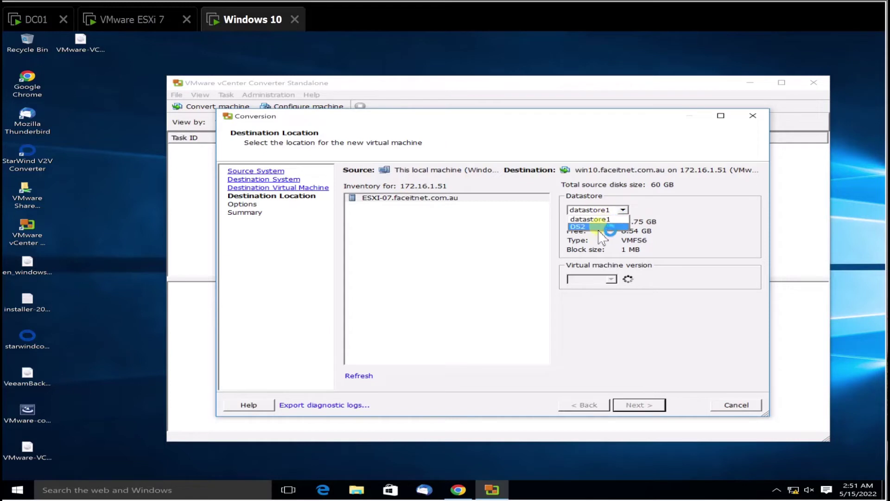
{"action": "left_click", "coordinate": [705, 222]}
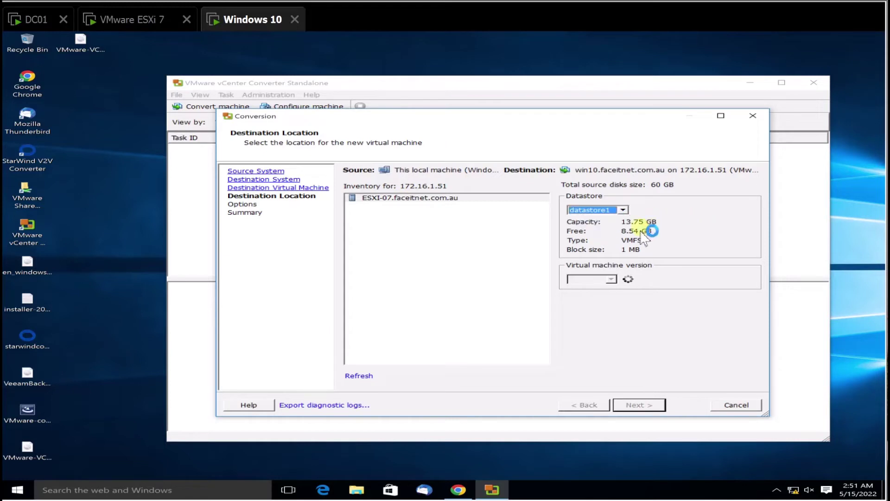
{"action": "left_click", "coordinate": [623, 210]}
{"action": "left_click", "coordinate": [603, 224]}
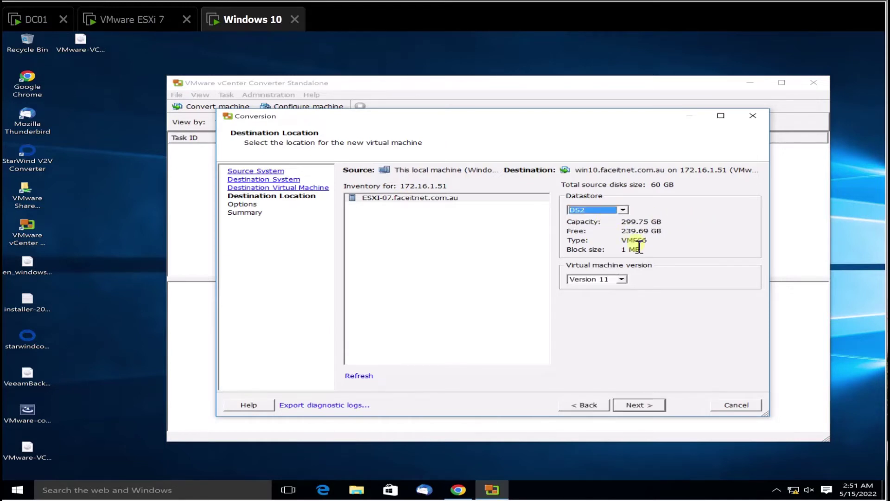
{"action": "left_click", "coordinate": [626, 406]}
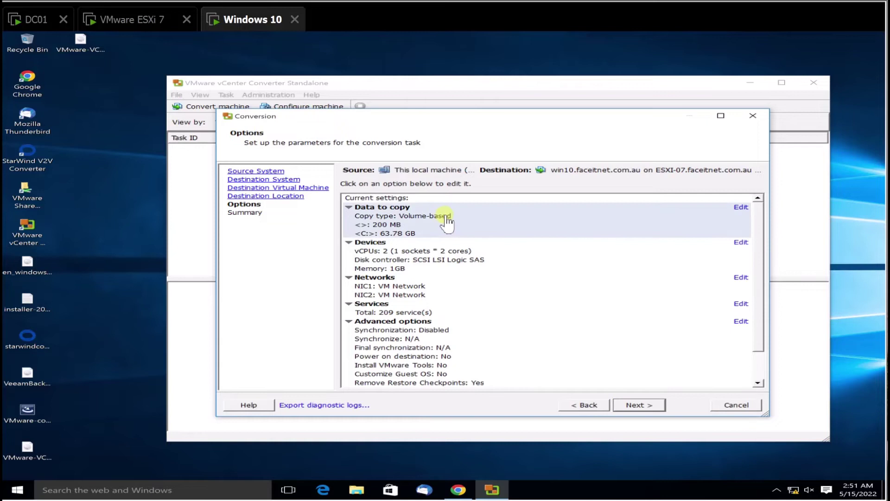
Step: Keep C: at its full 63.78 GB after the custom size is rejected, then go to Summary
{"action": "left_click", "coordinate": [446, 221]}
{"action": "left_click", "coordinate": [558, 284]}
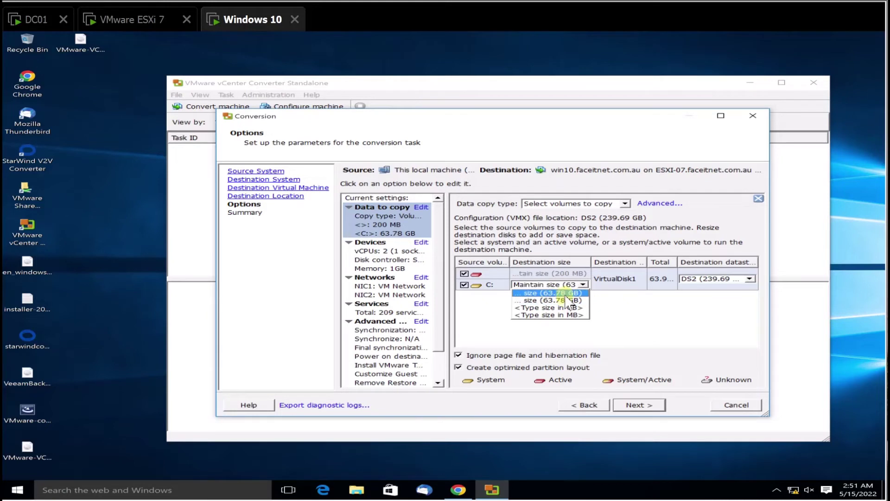
{"action": "left_click", "coordinate": [569, 307]}
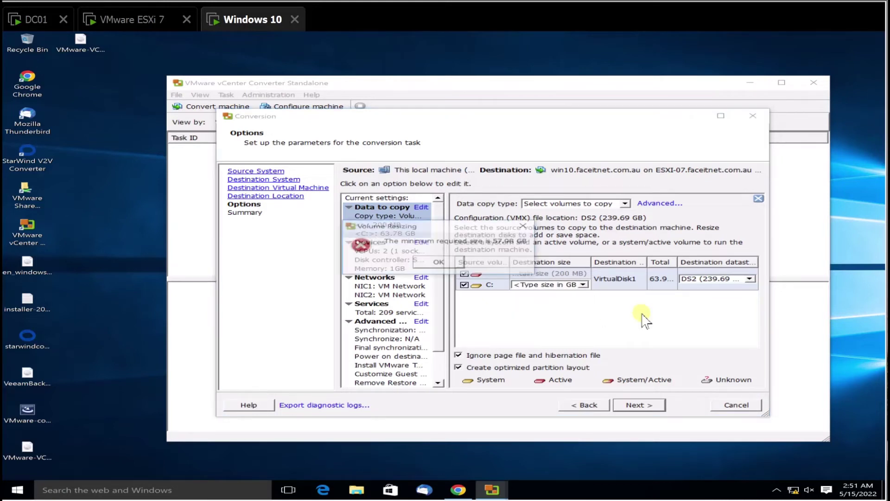
{"action": "left_click", "coordinate": [524, 227]}
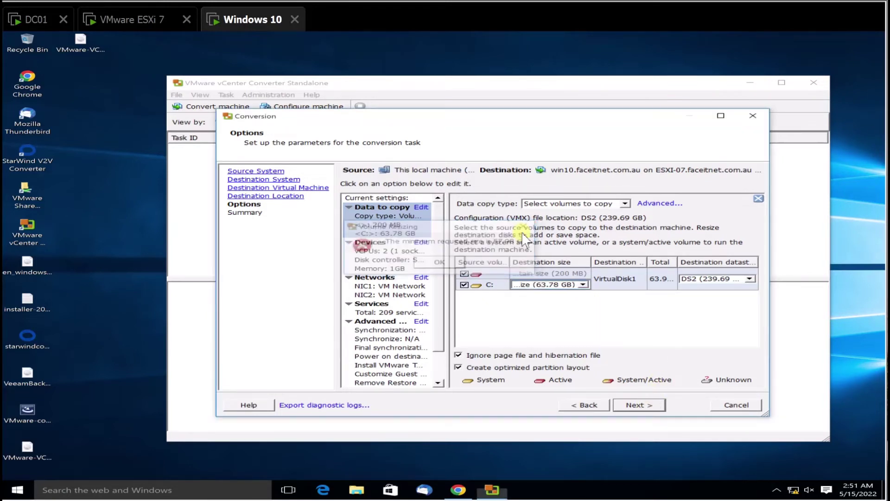
{"action": "left_click", "coordinate": [632, 408]}
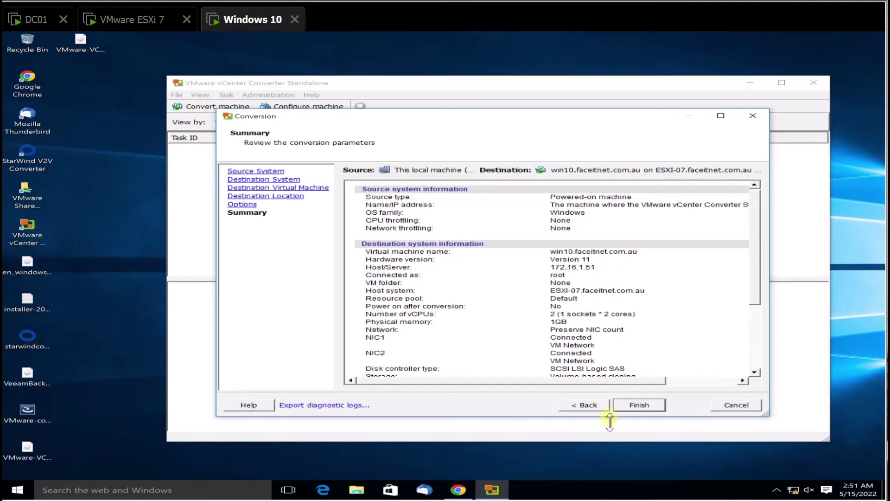
Step: Finish the wizard and select task 2 to follow its progress at 29%
{"action": "left_click", "coordinate": [639, 405]}
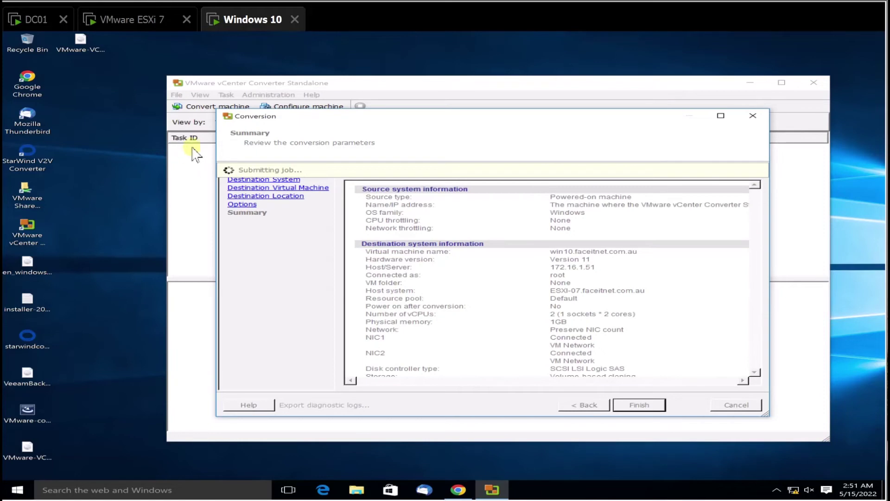
{"action": "left_click_drag", "start_coordinate": [278, 116], "coordinate": [280, 215]}
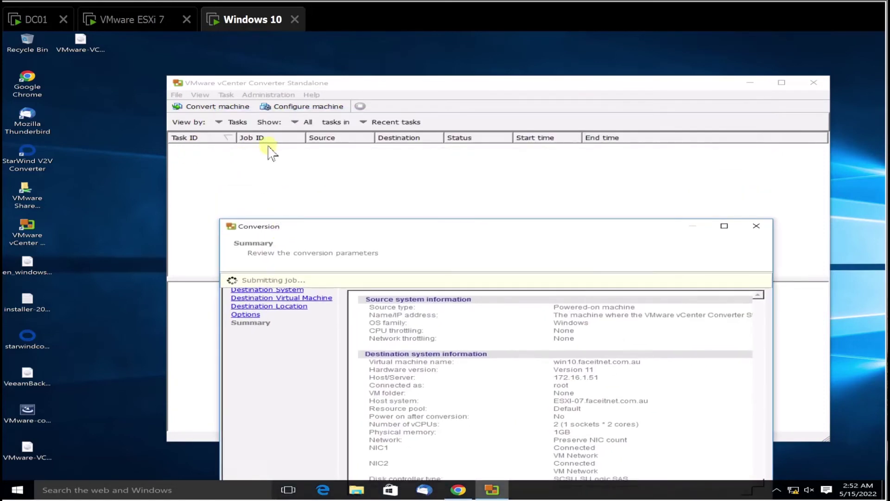
{"action": "left_click_drag", "start_coordinate": [350, 233], "coordinate": [323, 109]}
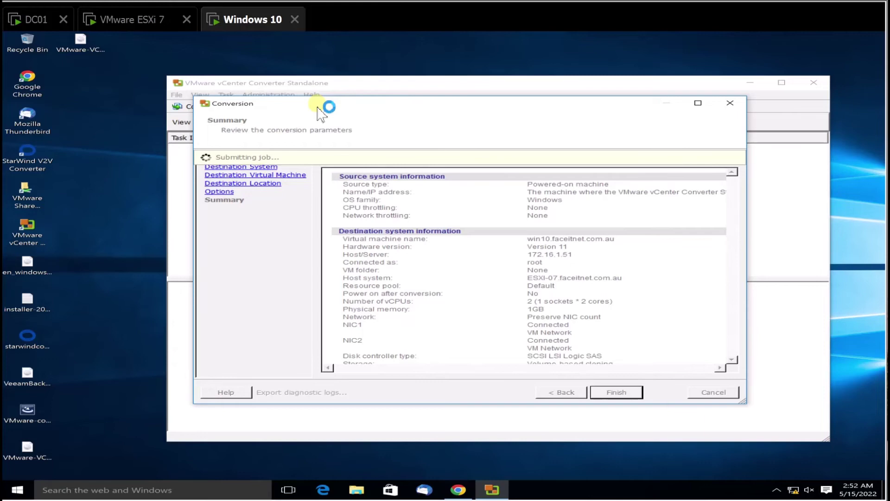
{"action": "left_click", "coordinate": [422, 147]}
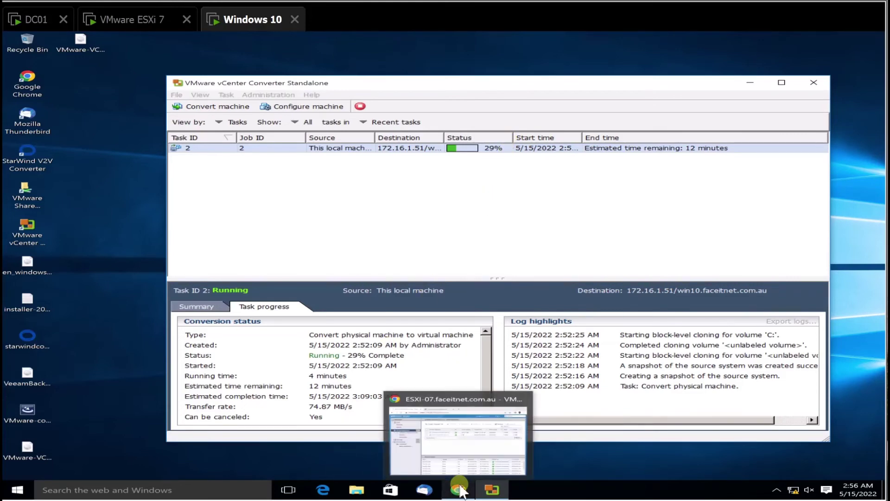
Step: Reload the ESXi Host Client's Virtual Machines page to show win10.faceitnet.com.au using 63.97 GB
{"action": "left_click", "coordinate": [458, 486]}
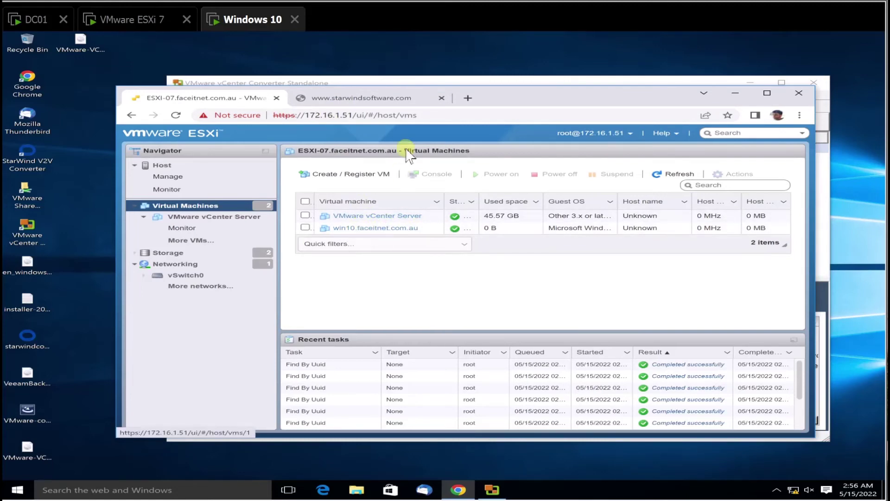
{"action": "left_click_drag", "start_coordinate": [514, 93], "coordinate": [512, 212]}
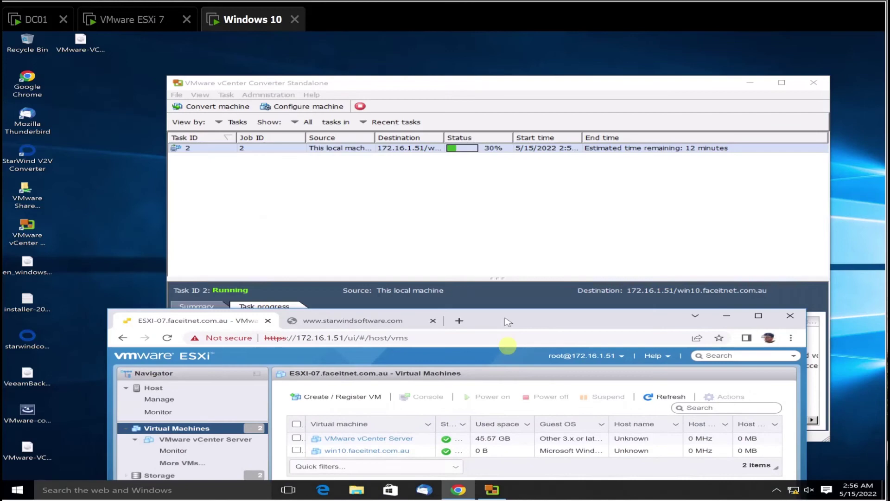
{"action": "left_click_drag", "start_coordinate": [508, 321], "coordinate": [524, 161]}
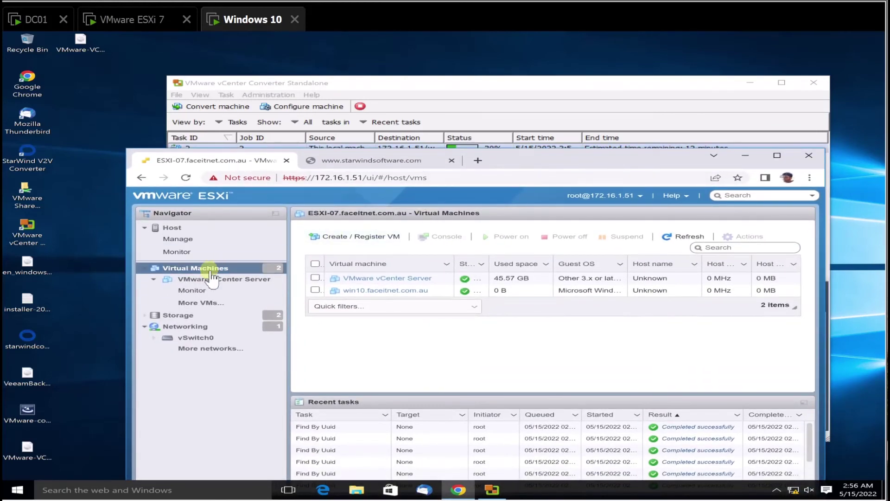
{"action": "left_click", "coordinate": [186, 177]}
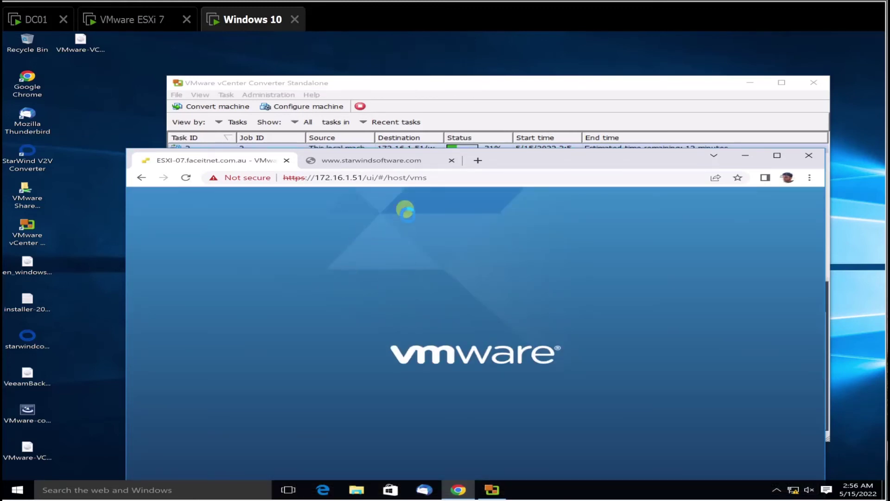
{"action": "left_click_drag", "start_coordinate": [513, 169], "coordinate": [518, 127]}
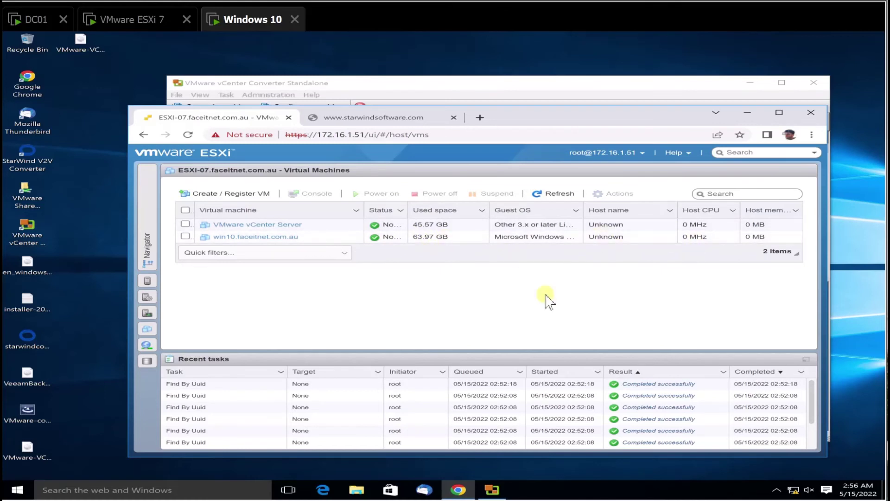
{"action": "mouse_move", "coordinate": [813, 388]}
{"action": "left_mouse_down"}
{"action": "mouse_move", "coordinate": [823, 419]}
{"action": "mouse_move", "coordinate": [821, 382]}
{"action": "left_mouse_up"}
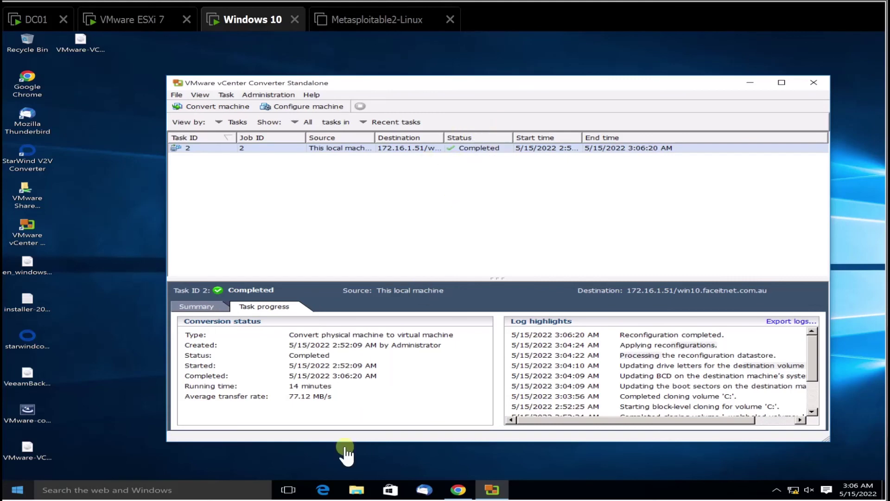
Step: Refresh the ESXi Host Client virtual machine list in a maximized Chrome and open win10.faceitnet.com.au
{"action": "left_click", "coordinate": [454, 489]}
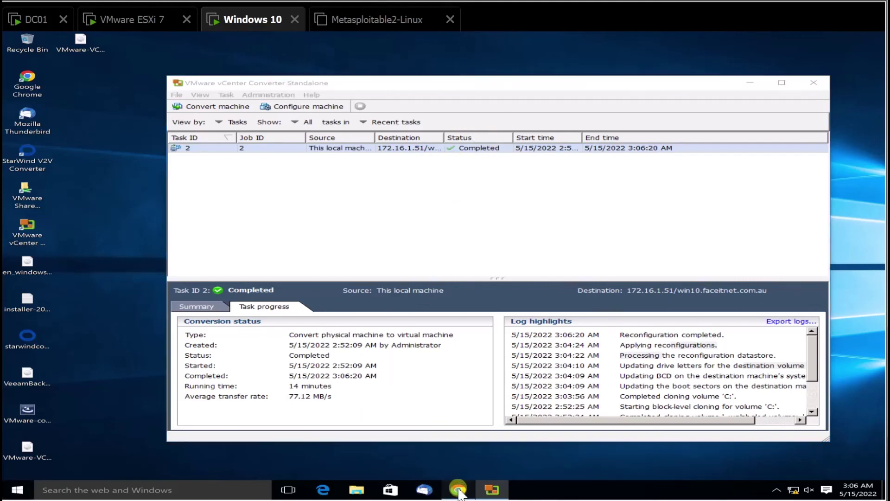
{"action": "left_click", "coordinate": [775, 64]}
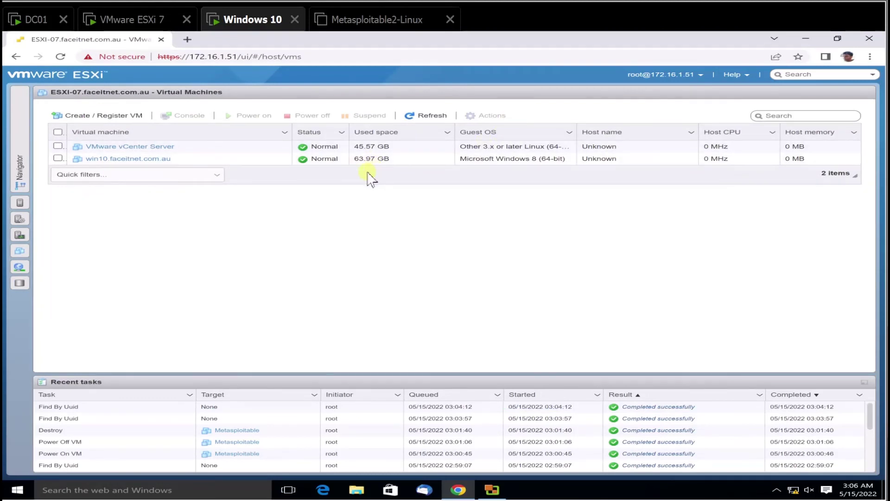
{"action": "left_click", "coordinate": [408, 115]}
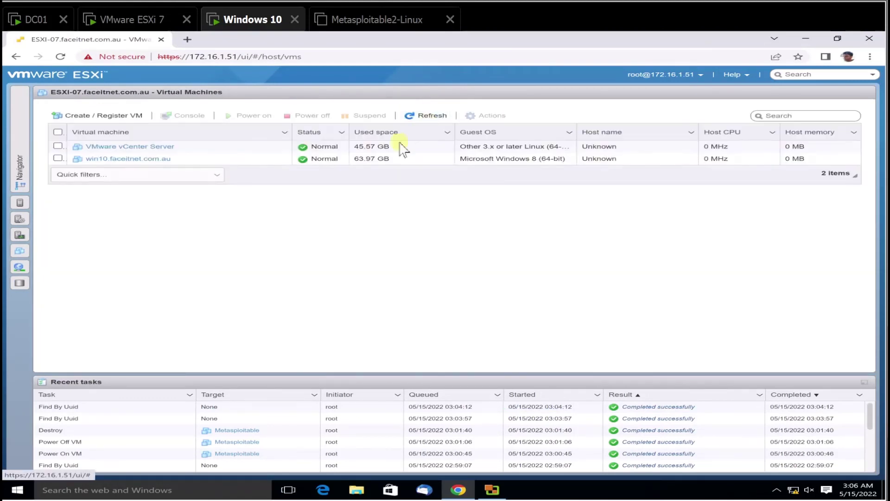
{"action": "left_click", "coordinate": [145, 159]}
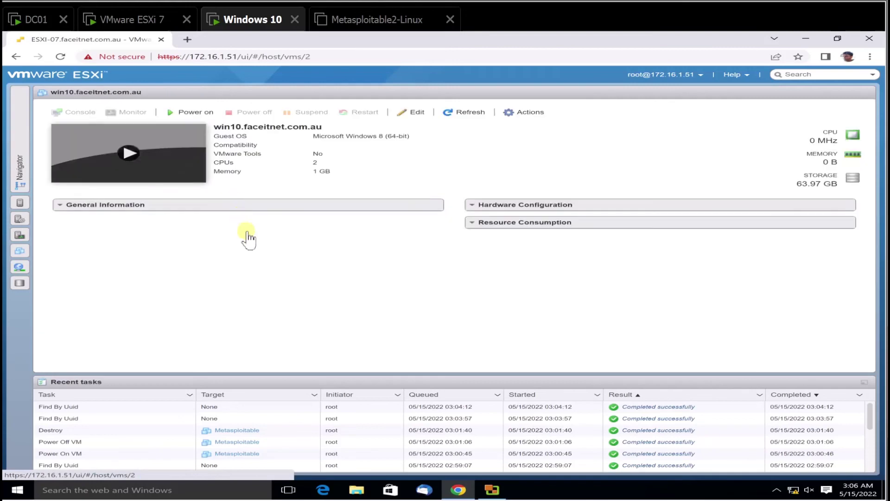
Step: Power on the win10 VM and focus its console window to watch Windows boot
{"action": "left_click", "coordinate": [135, 160]}
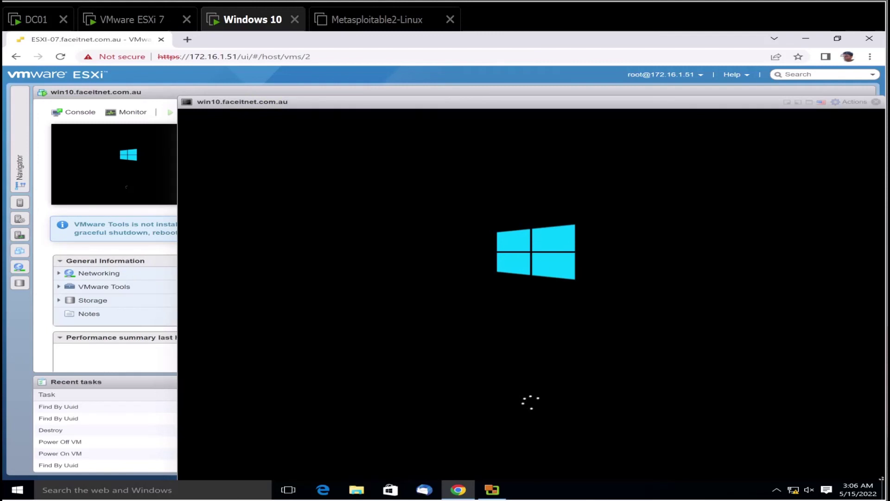
{"action": "left_click_drag", "start_coordinate": [247, 105], "coordinate": [157, 64]}
{"action": "left_click", "coordinate": [222, 258]}
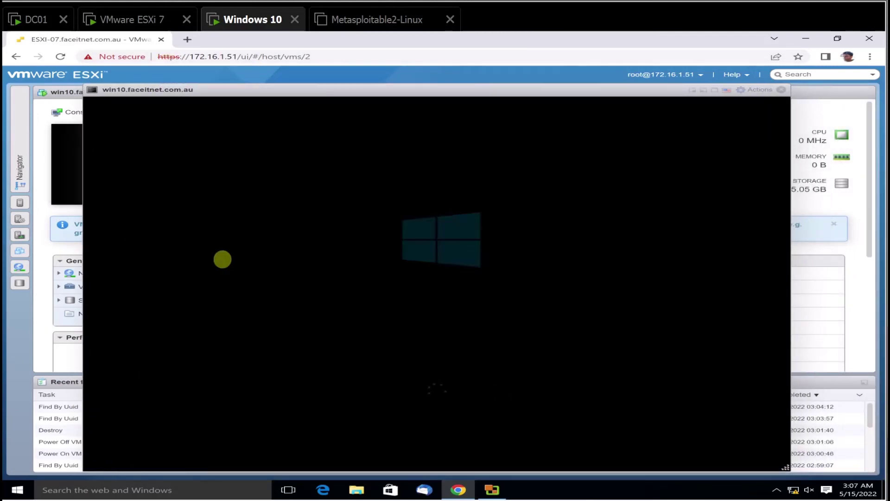